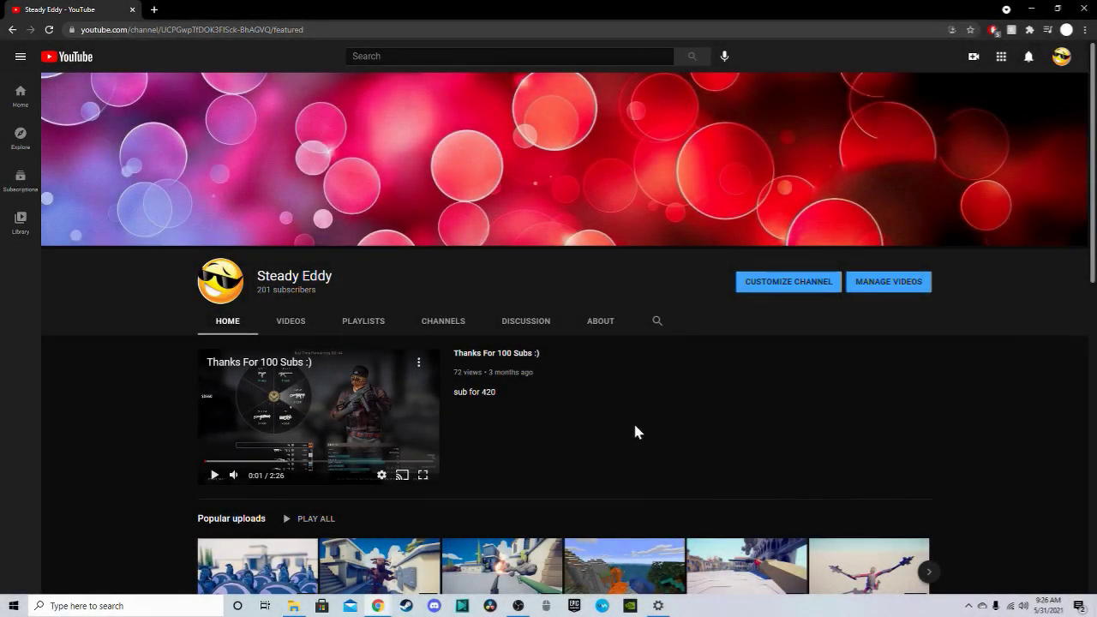
{"action": "scroll", "coordinate": [634, 431], "scroll_direction": "down", "scroll_amount": 3}
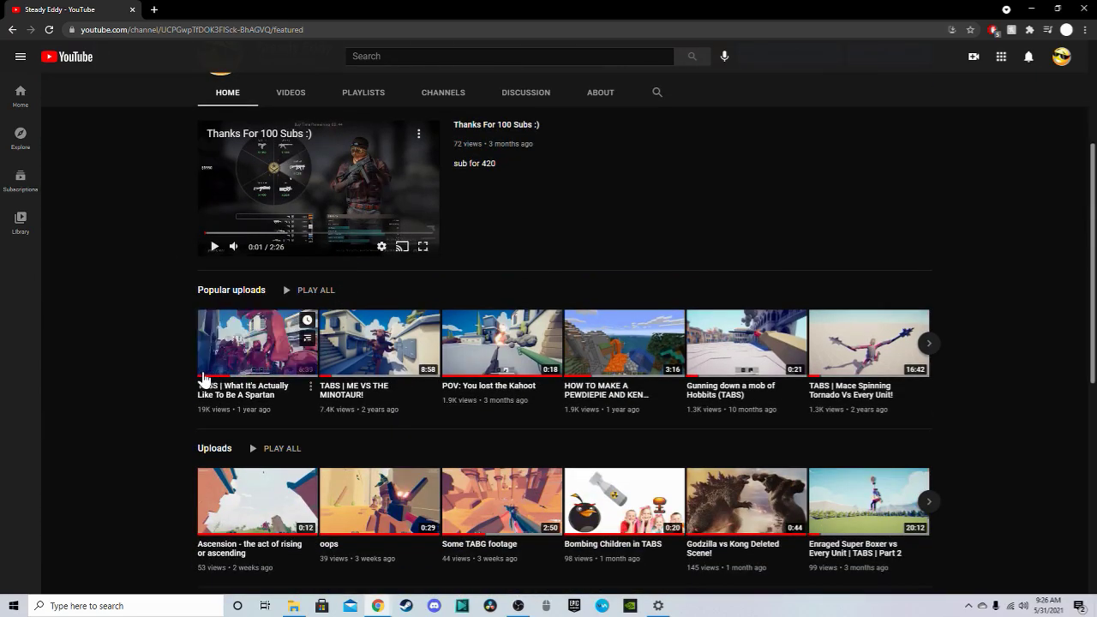
{"action": "scroll", "coordinate": [149, 396], "scroll_direction": "up", "scroll_amount": 3}
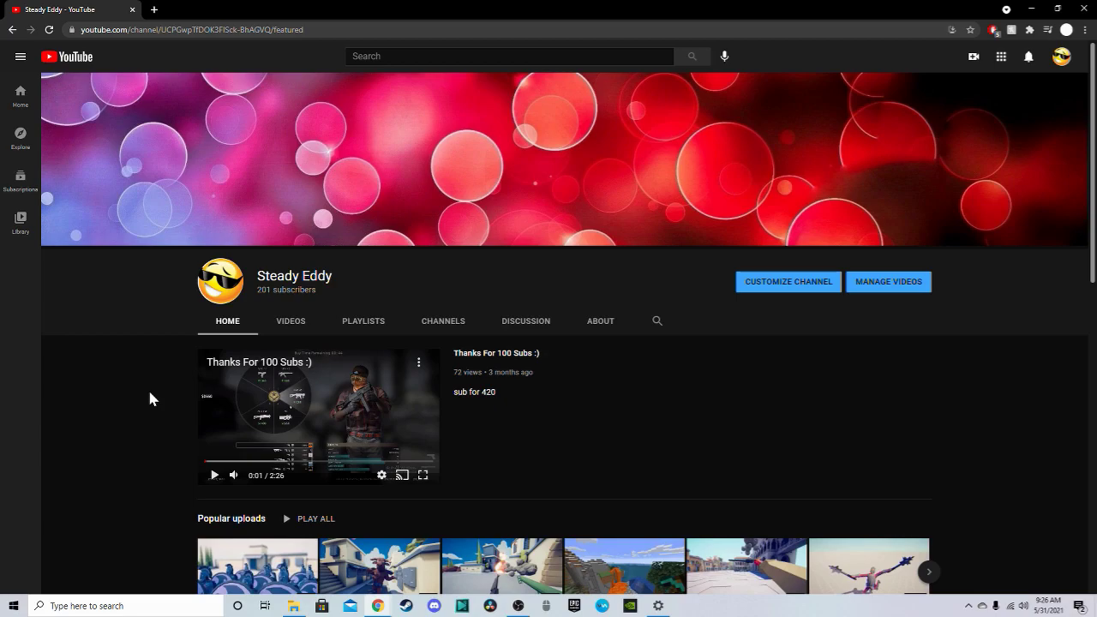
{"action": "scroll", "coordinate": [140, 428], "scroll_direction": "down", "scroll_amount": 1}
{"action": "scroll", "coordinate": [214, 425], "scroll_direction": "down", "scroll_amount": 2}
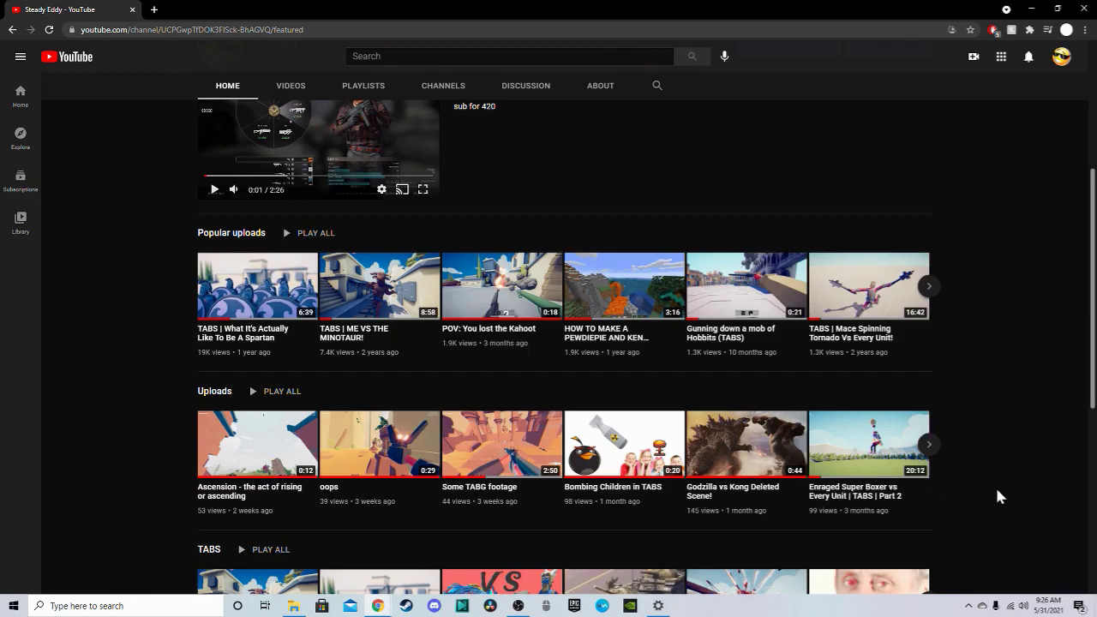
{"action": "scroll", "coordinate": [210, 518], "scroll_direction": "up", "scroll_amount": 3}
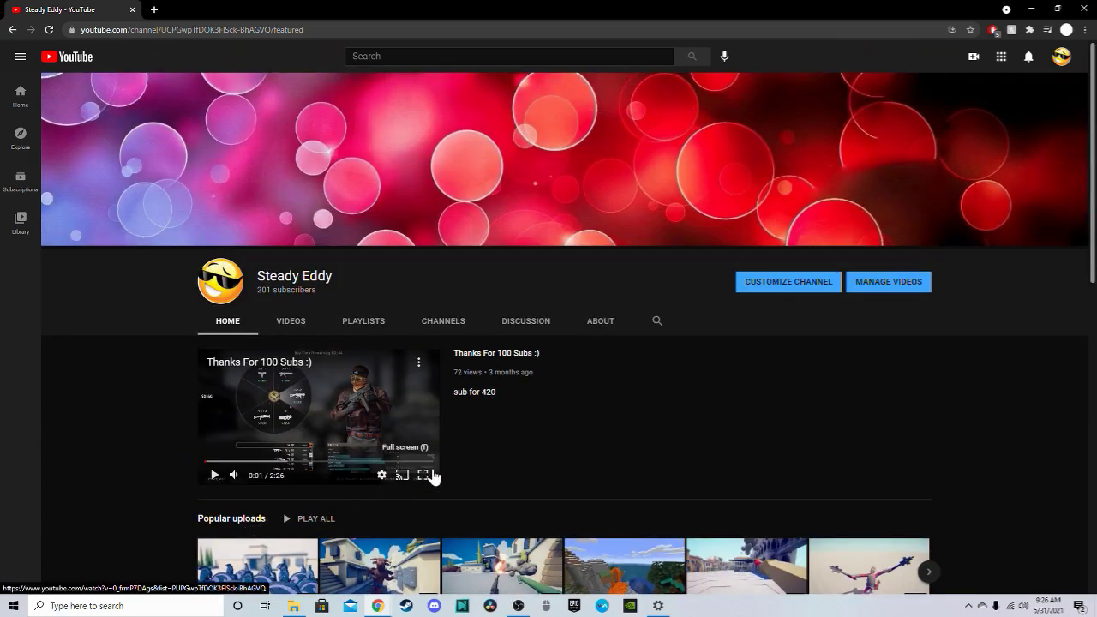
{"action": "scroll", "coordinate": [481, 468], "scroll_direction": "down", "scroll_amount": 3}
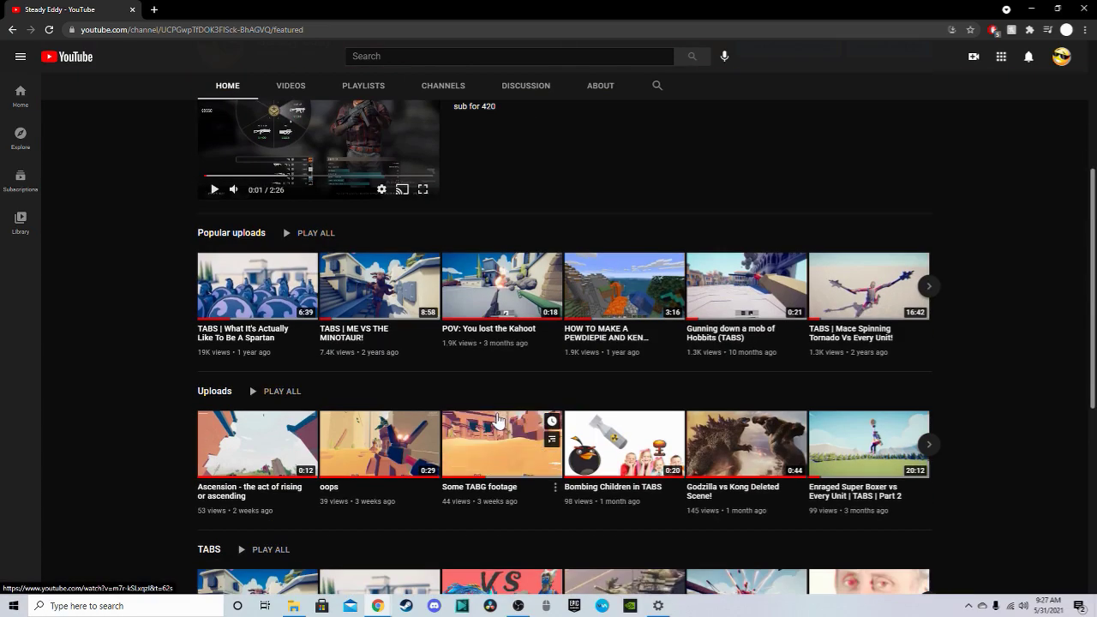
{"action": "scroll", "coordinate": [443, 401], "scroll_direction": "up", "scroll_amount": 3}
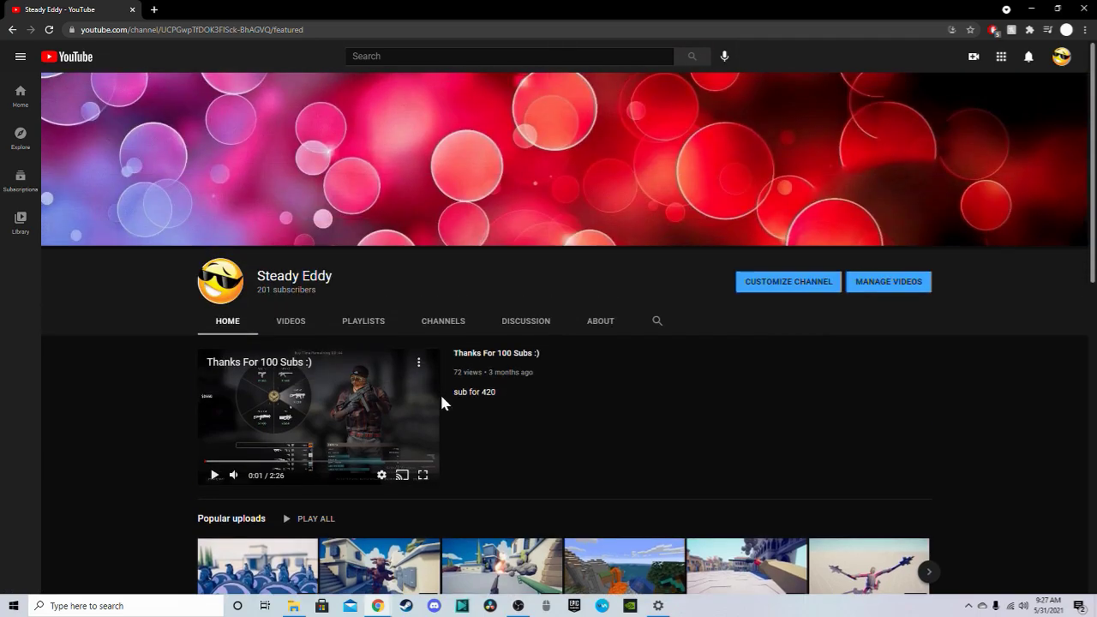
{"action": "scroll", "coordinate": [442, 401], "scroll_direction": "down", "scroll_amount": 3}
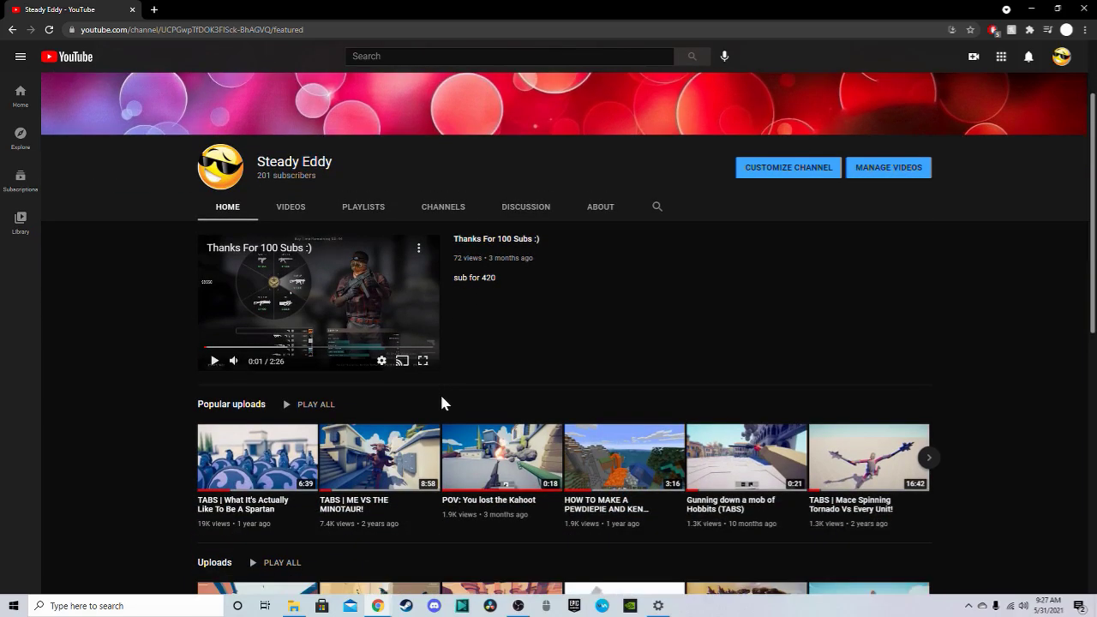
{"action": "scroll", "coordinate": [443, 401], "scroll_direction": "down", "scroll_amount": 3}
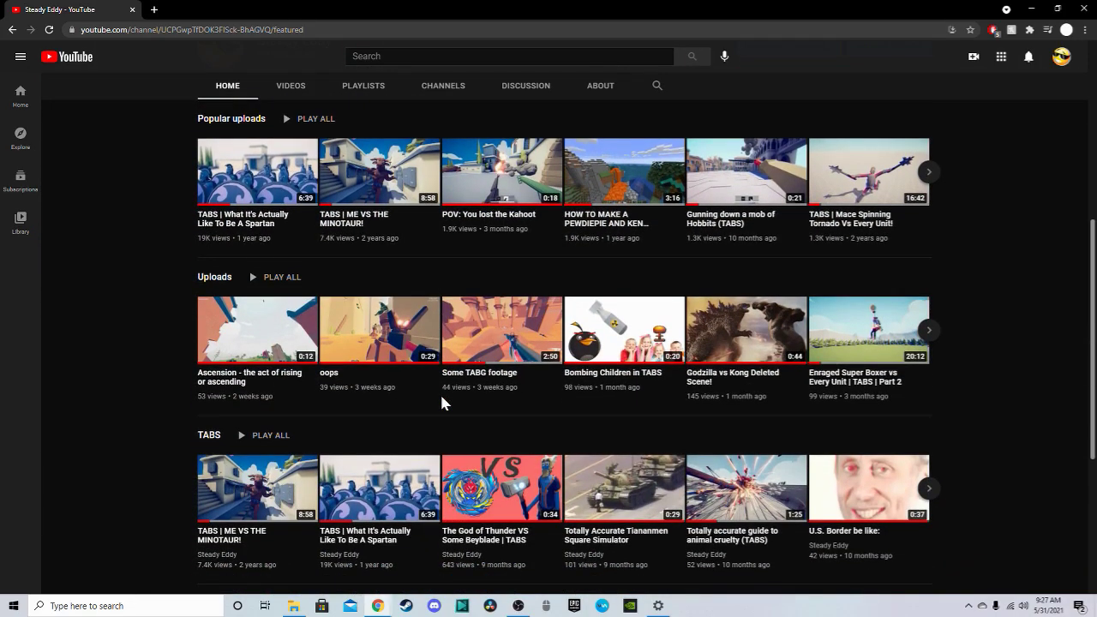
{"action": "scroll", "coordinate": [443, 402], "scroll_direction": "up", "scroll_amount": 3}
{"action": "scroll", "coordinate": [443, 402], "scroll_direction": "up", "scroll_amount": 3}
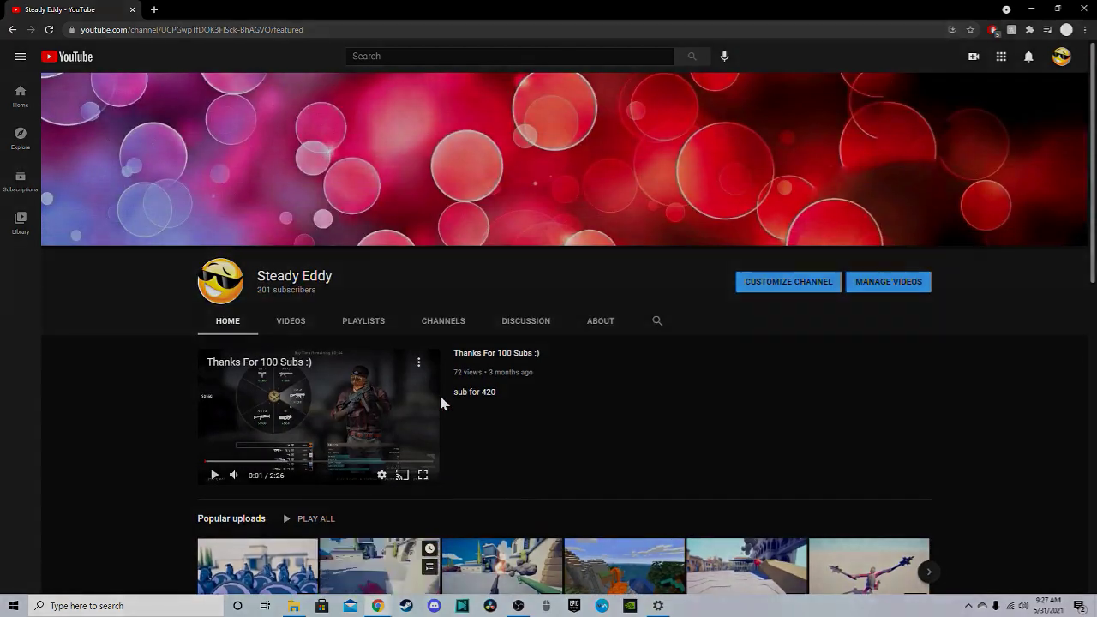